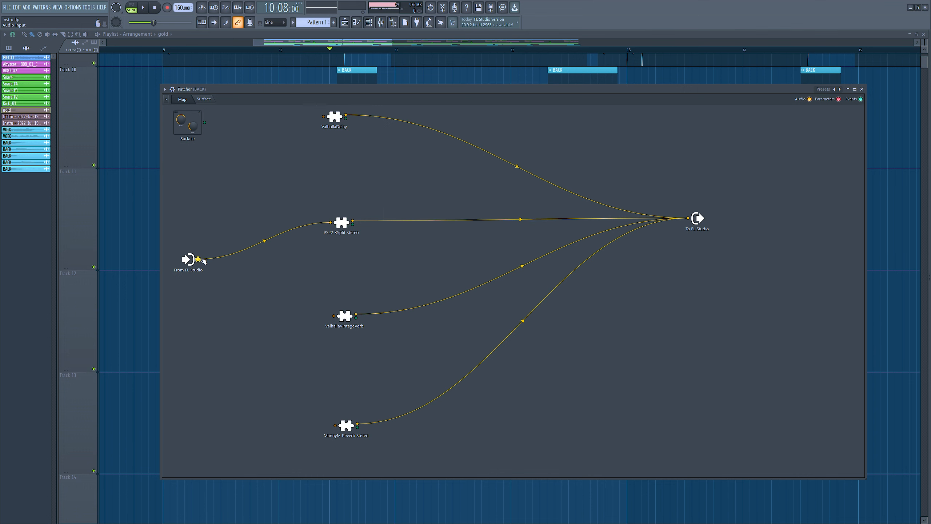
- Route the From FL Studio input into ValhallaDelay, selecting HiFi mode and Note sync for the left delay
drag(198, 259, 301, 127)
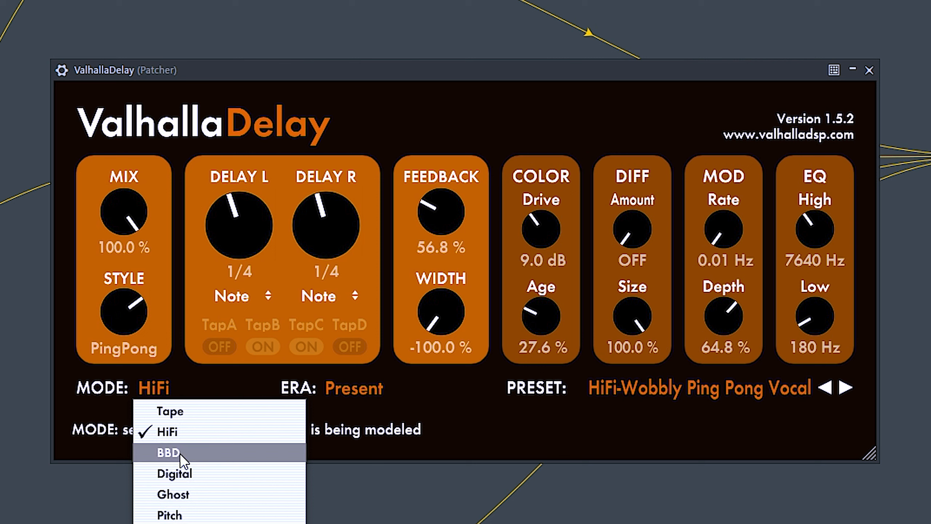
click(178, 430)
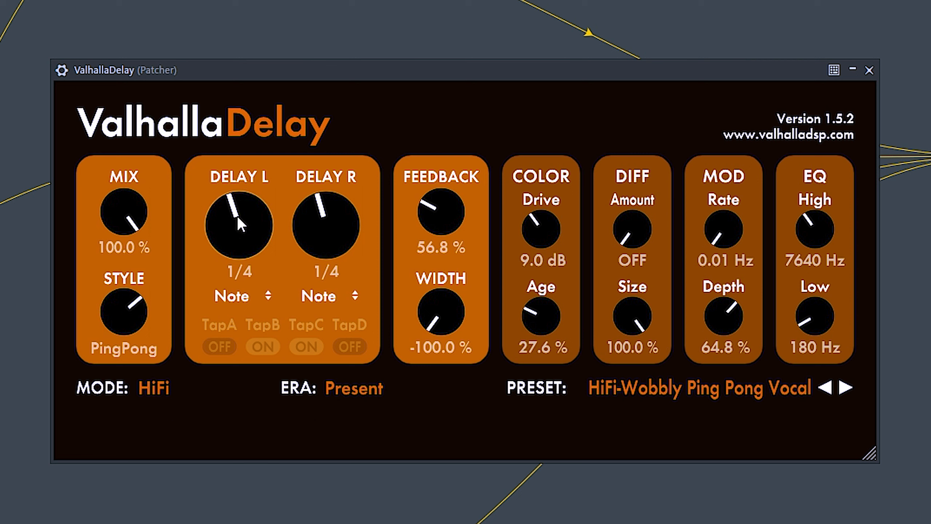
click(235, 295)
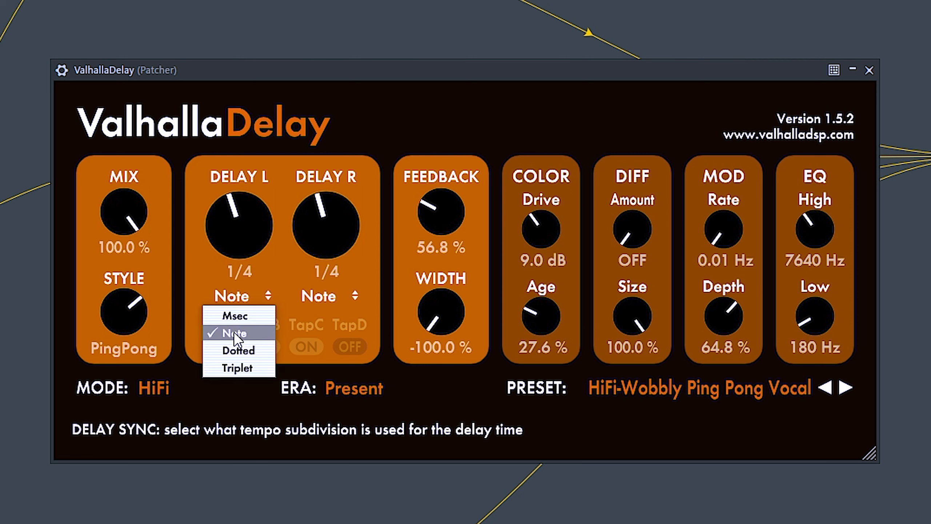
click(238, 338)
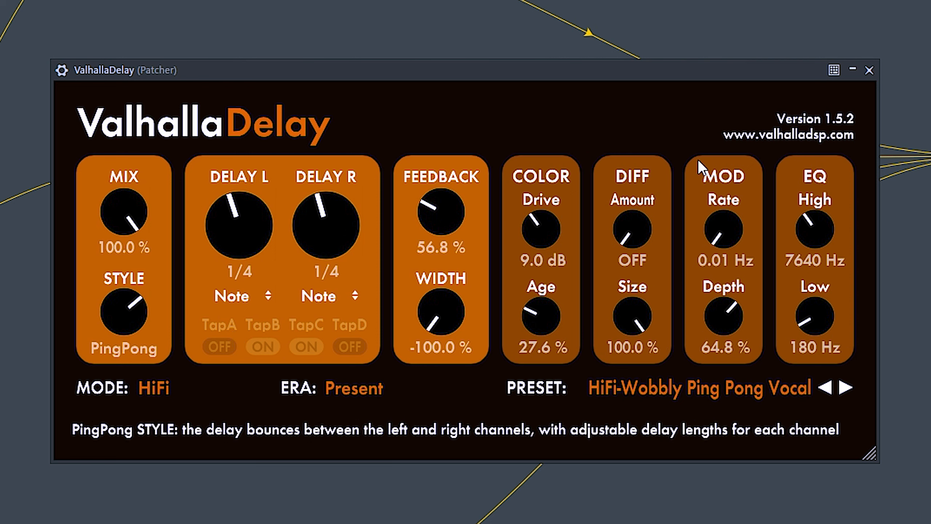
- Set ValhallaDelay's high cut to 7800 Hz, low cut to 190 Hz and drive to 9.2 dB, and close the plugin
mouse_move(831, 232)
mouse_down()
mouse_move(831, 223)
mouse_move(833, 240)
mouse_up()
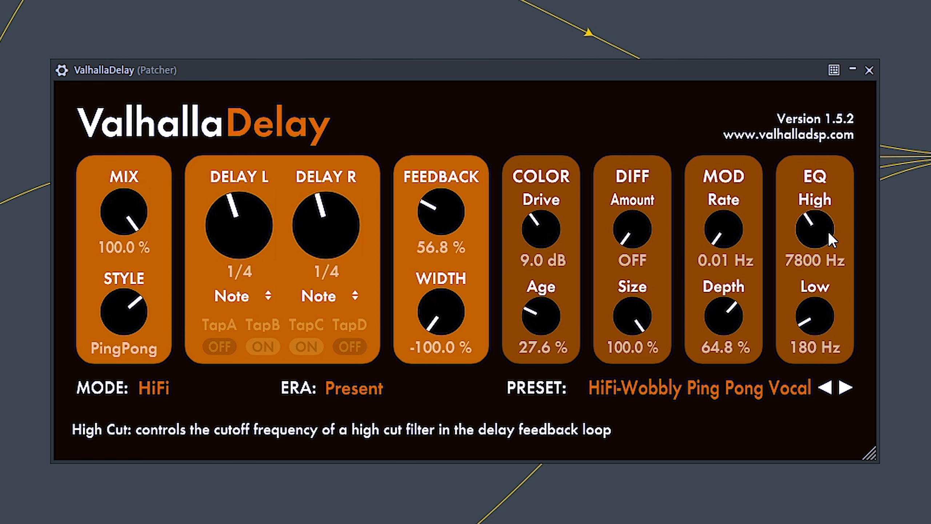
mouse_move(816, 314)
mouse_down()
mouse_move(814, 326)
mouse_move(812, 316)
mouse_up()
mouse_move(536, 228)
mouse_down()
mouse_move(541, 221)
mouse_move(546, 235)
mouse_up()
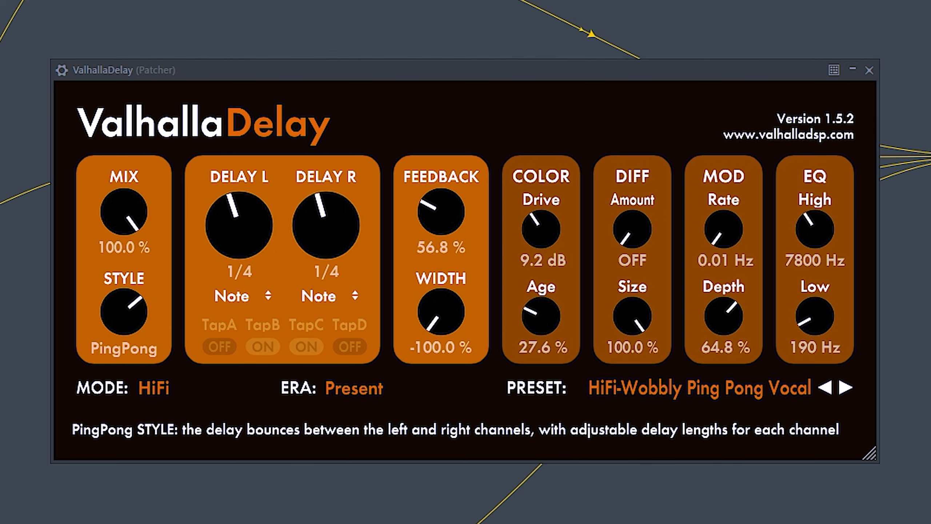
click(869, 69)
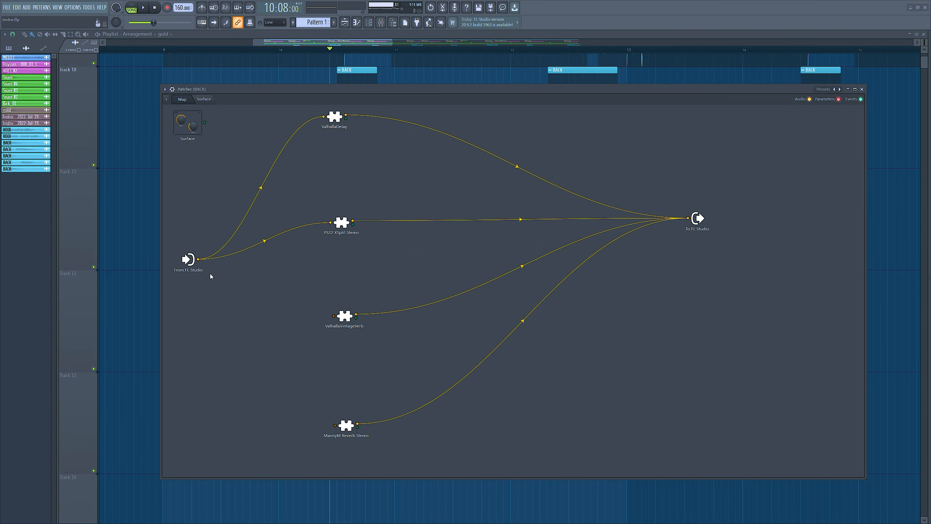
- Route the From FL Studio input into ValhallaVintageVerb and open that reverb's settings
drag(198, 259, 336, 316)
click(347, 317)
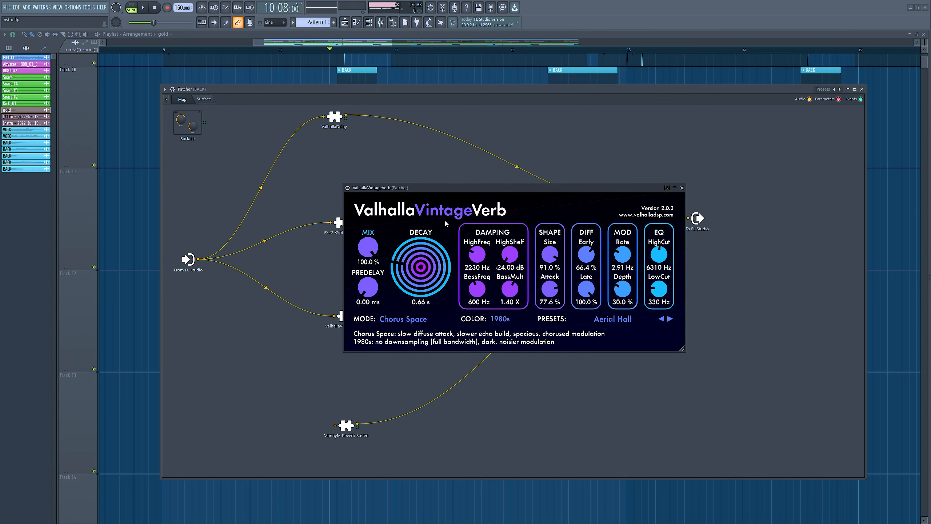
mouse_move(457, 185)
mouse_down()
mouse_move(530, 181)
mouse_move(473, 179)
mouse_up()
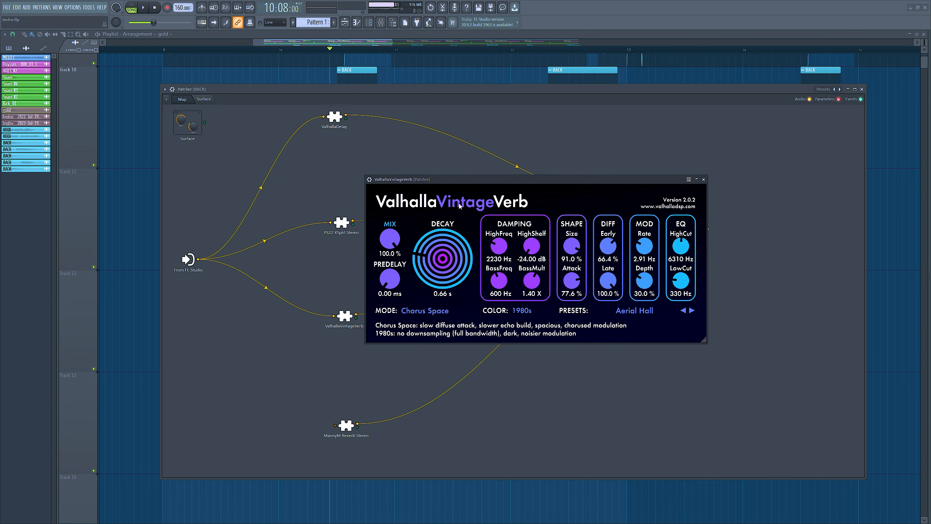
- Load the Aerial Hall preset from the Halls category in ValhallaVintageVerb
click(635, 310)
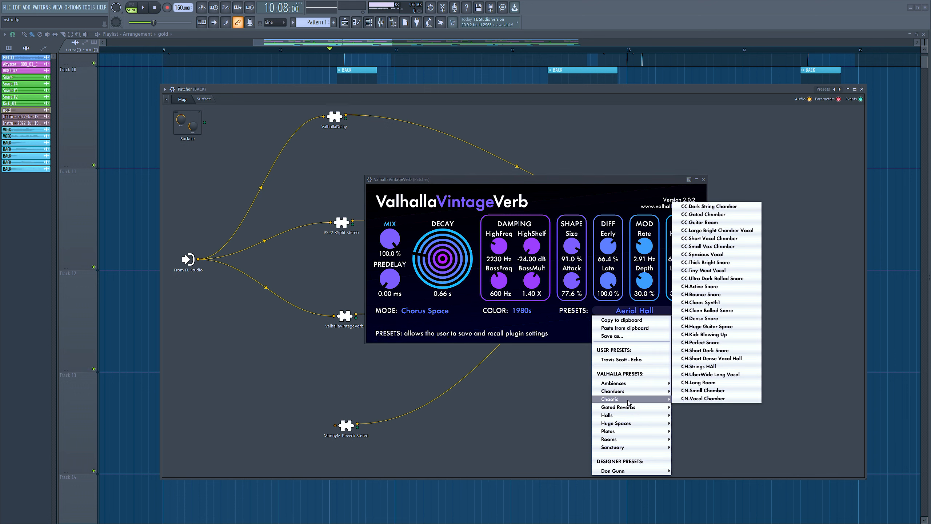
mouse_move(627, 411)
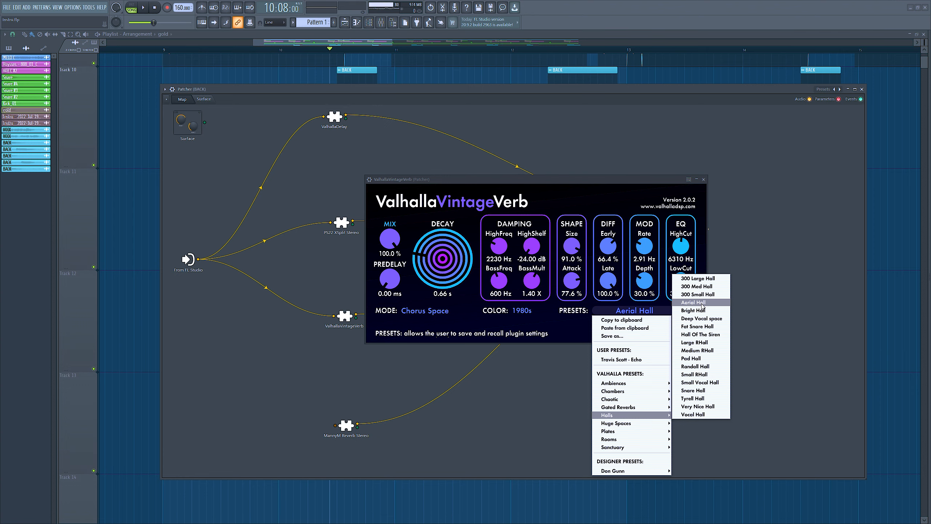
click(701, 303)
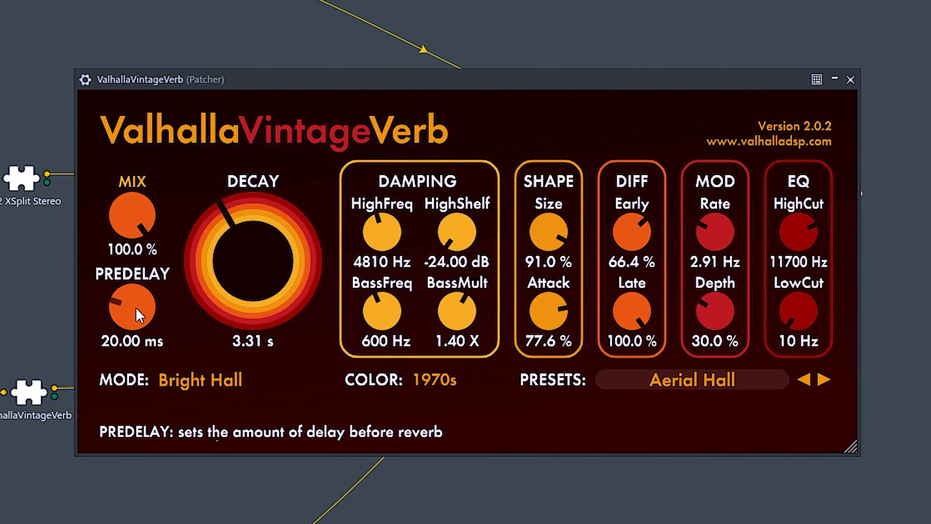
- Give ValhallaVintageVerb a 1.12 s decay and 0.00 ms predelay, with Chorus Space mode and 1980s color
drag(224, 229, 220, 254)
click(194, 378)
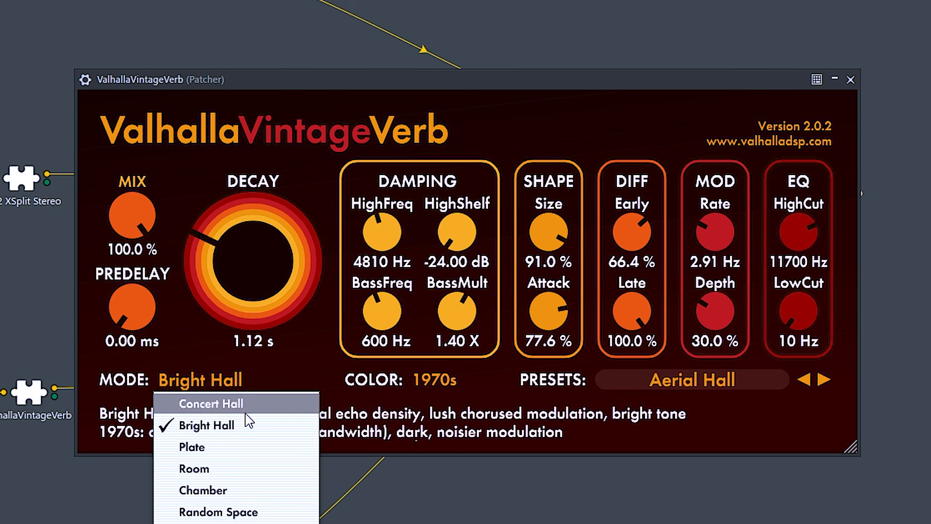
click(212, 523)
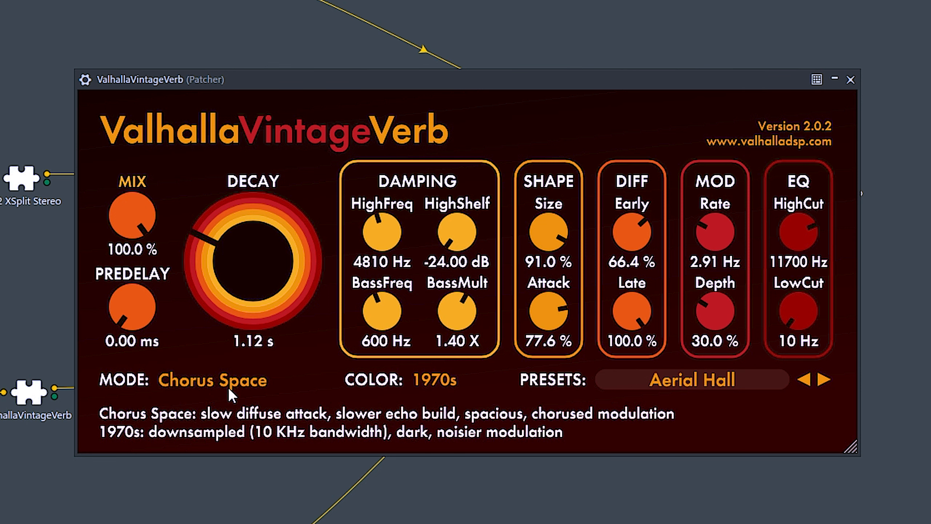
click(442, 382)
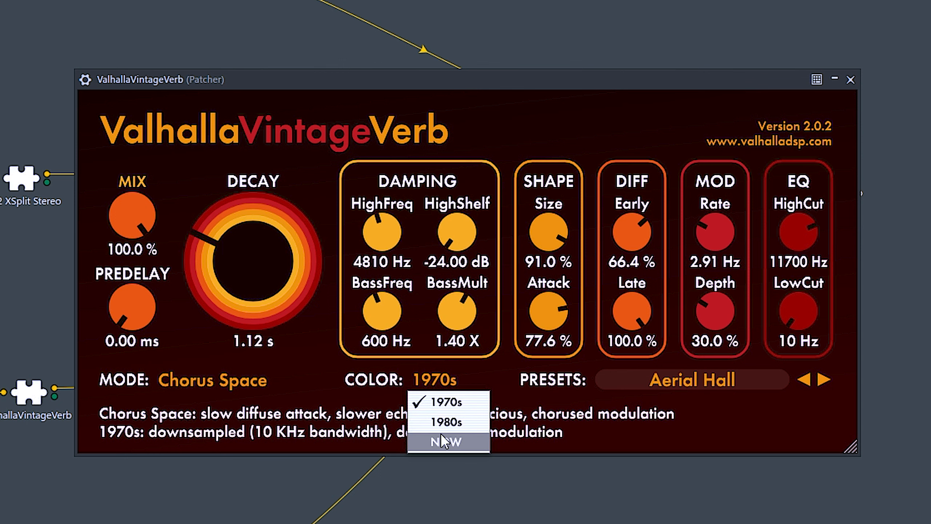
click(452, 421)
- Set the reverb's HighCut to 6150 Hz, LowCut to 190 Hz and damping HighFreq to 2680 Hz, and close the plugin
drag(803, 227, 803, 267)
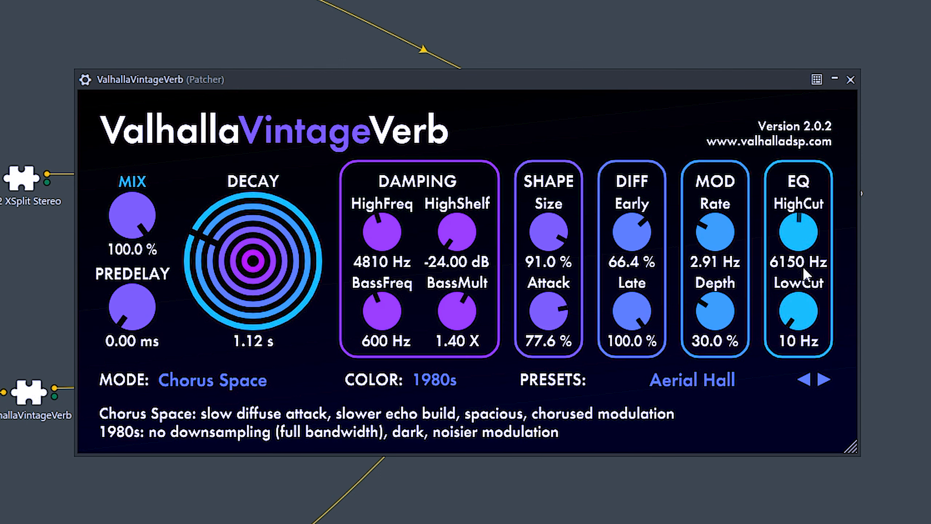
drag(804, 304, 809, 279)
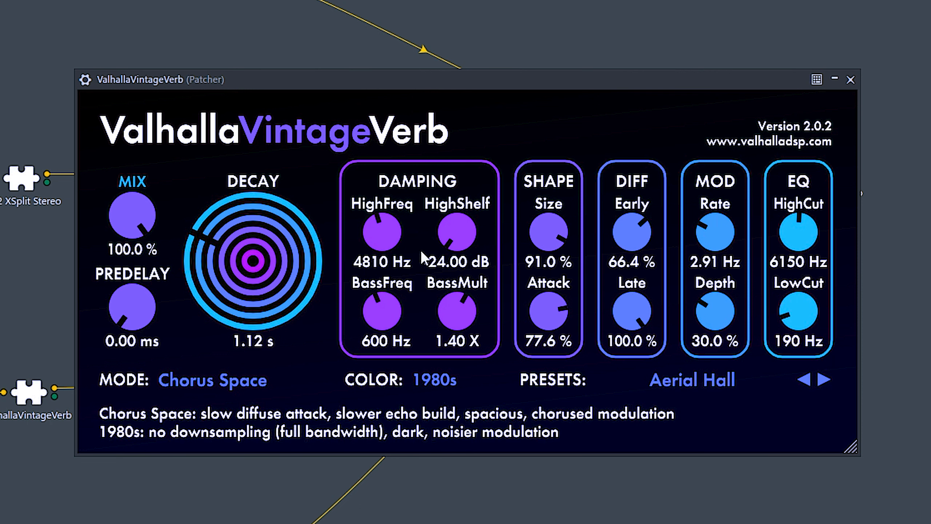
drag(390, 229, 393, 253)
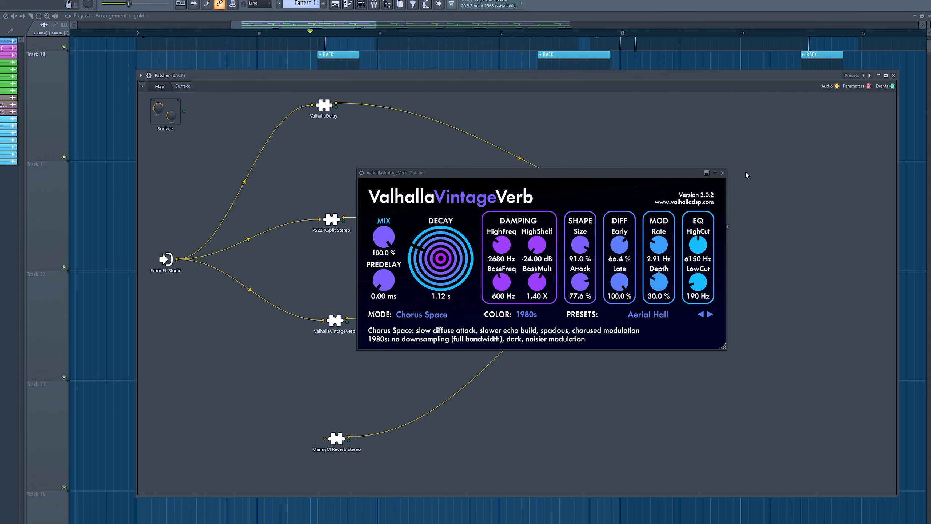
click(723, 173)
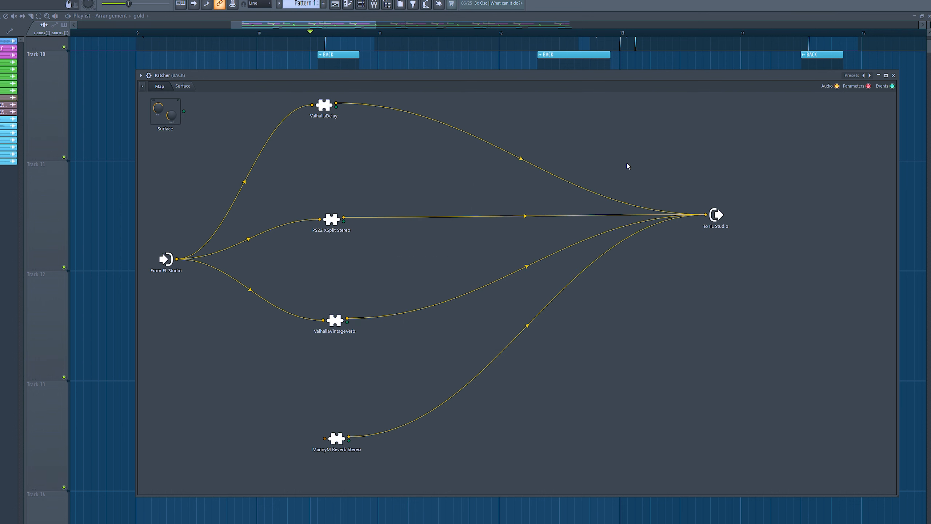
- Connect ValhallaDelay's output to ValhallaVintageVerb's input, spacing out the modules, and play back the song to hear the routing
mouse_move(324, 105)
mouse_down()
mouse_move(338, 118)
mouse_move(335, 106)
mouse_up()
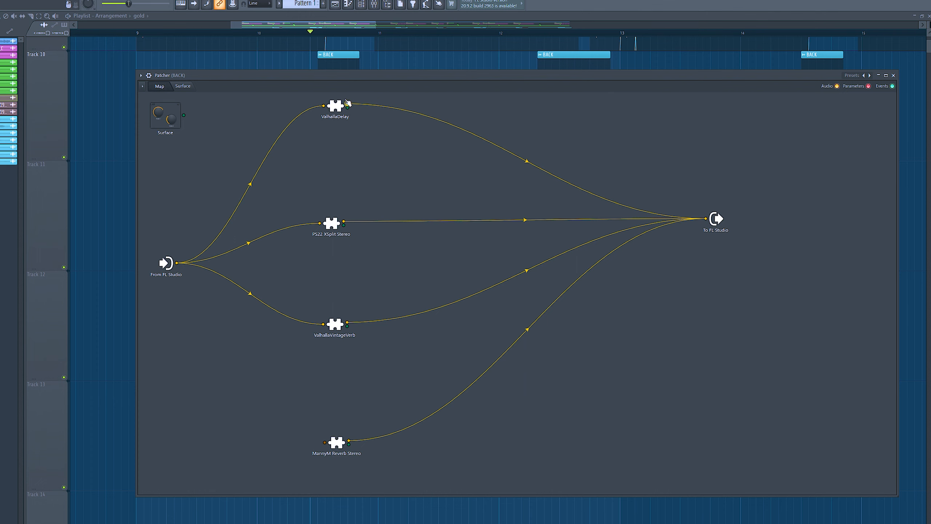
drag(348, 104, 322, 316)
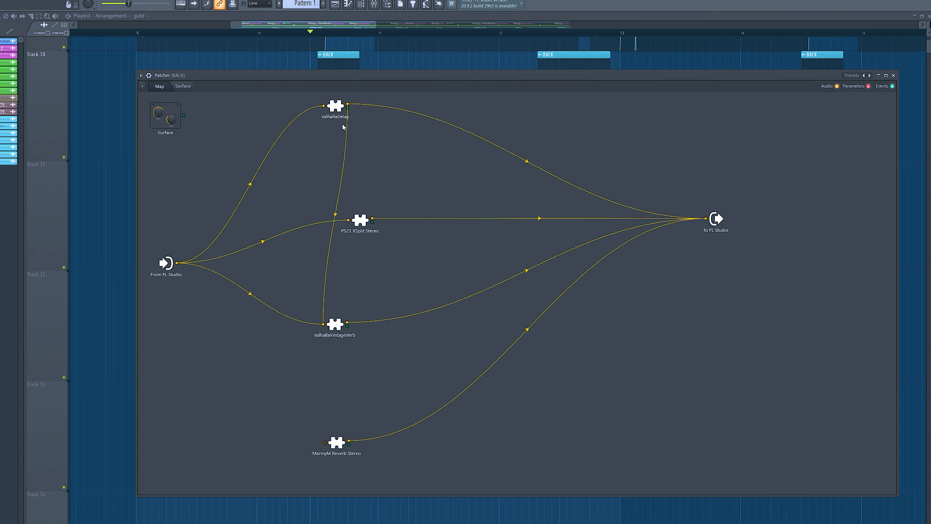
key(space)
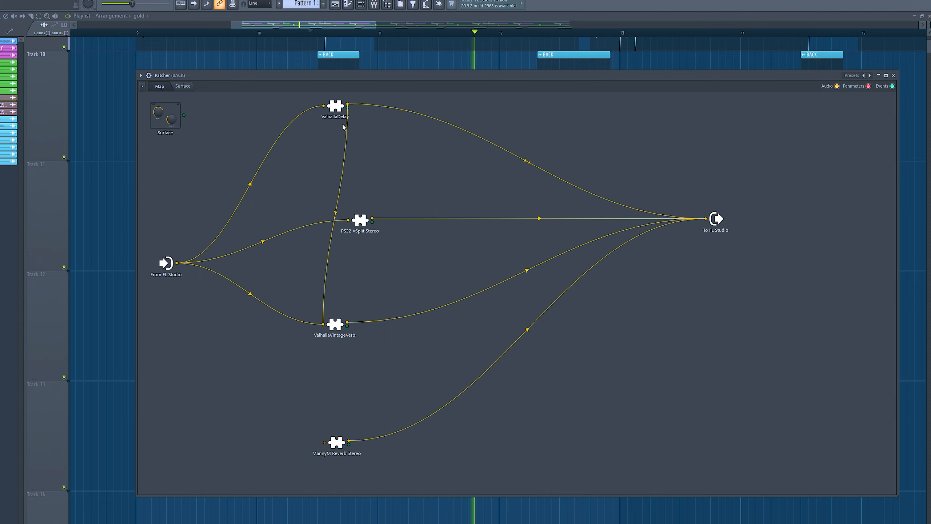
key(space)
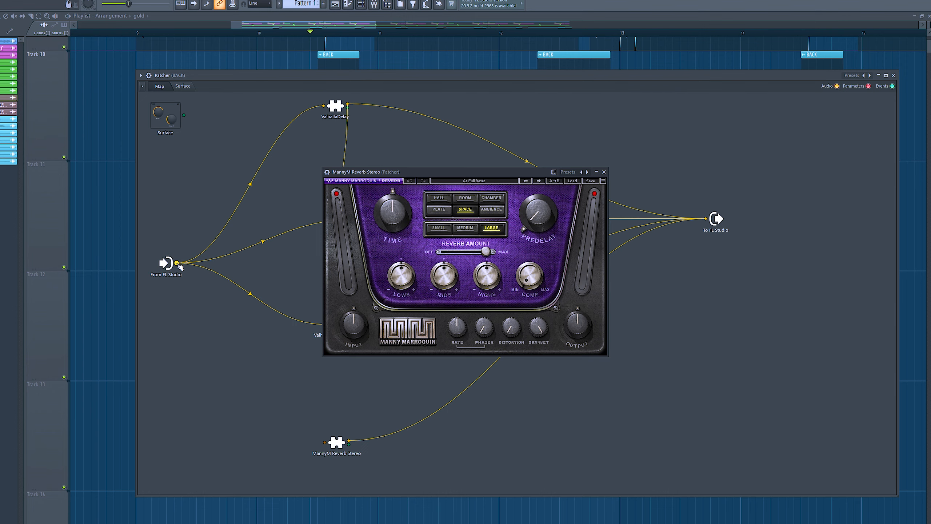
- Route the From FL Studio input into MannyM Reverb Stereo and select the Space type with the Large size
drag(180, 266, 325, 442)
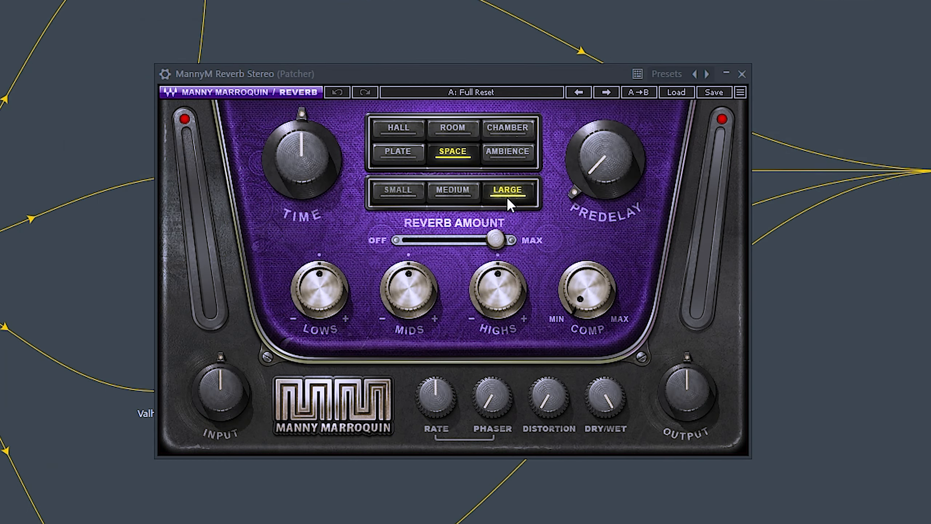
click(511, 194)
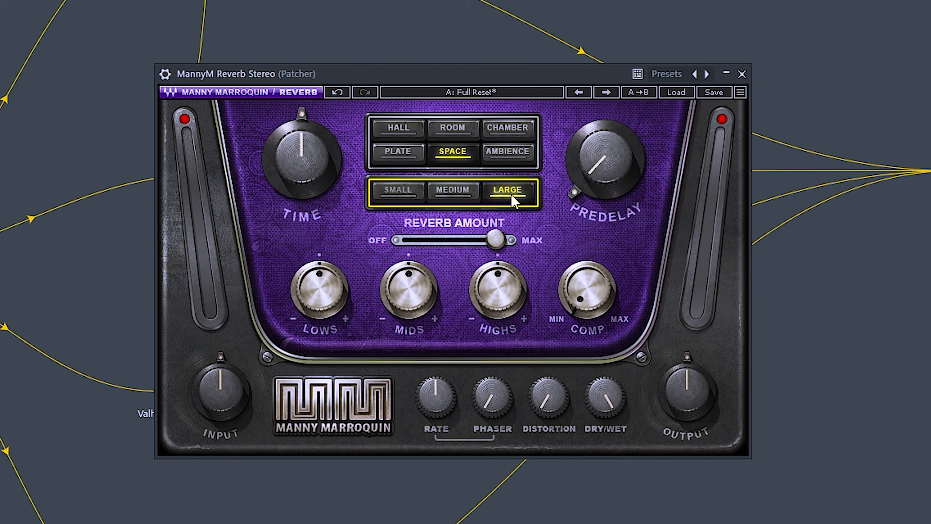
click(460, 152)
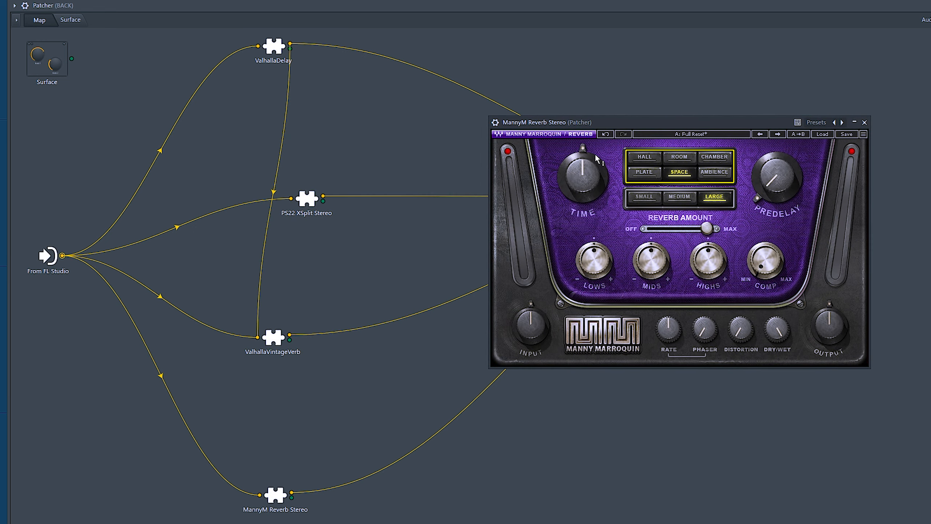
- Connect ValhallaDelay's output to MannyM Reverb Stereo's input and move the ValhallaVintageVerb module clear of the cable
drag(605, 124, 692, 120)
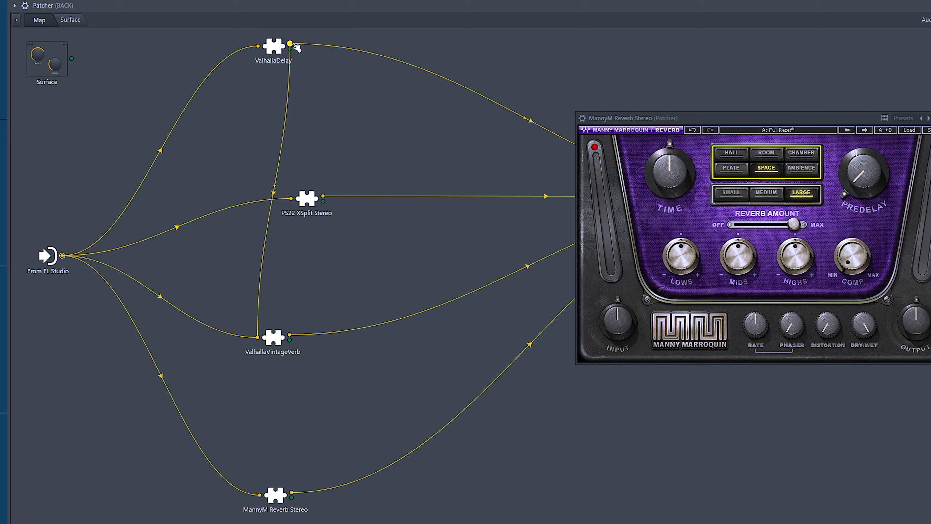
drag(290, 43, 259, 494)
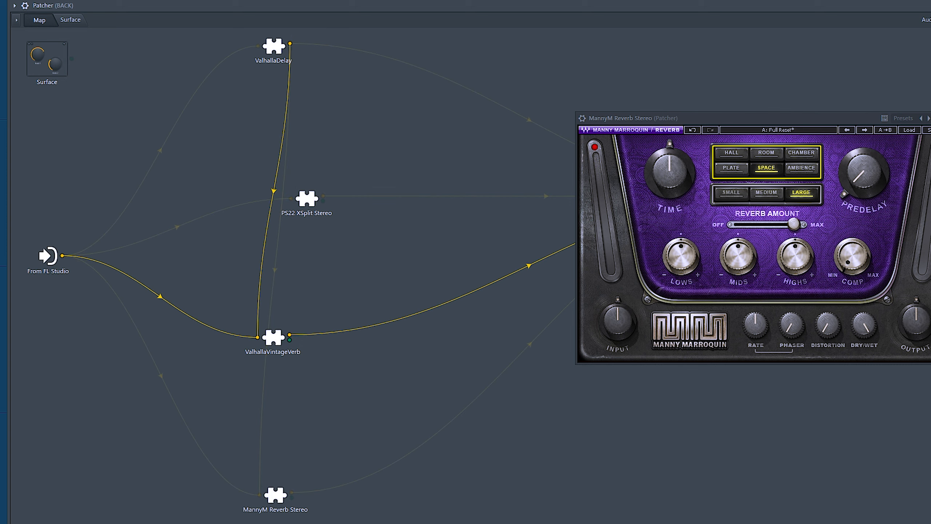
drag(273, 337, 243, 336)
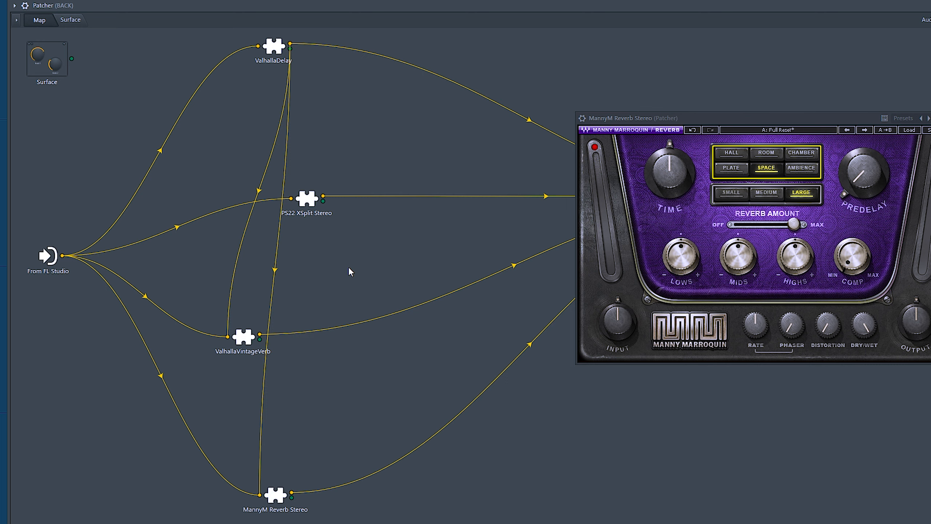
- Close the MannyM Reverb and Patcher windows and play back the full arrangement in the playlist
drag(744, 115, 549, 159)
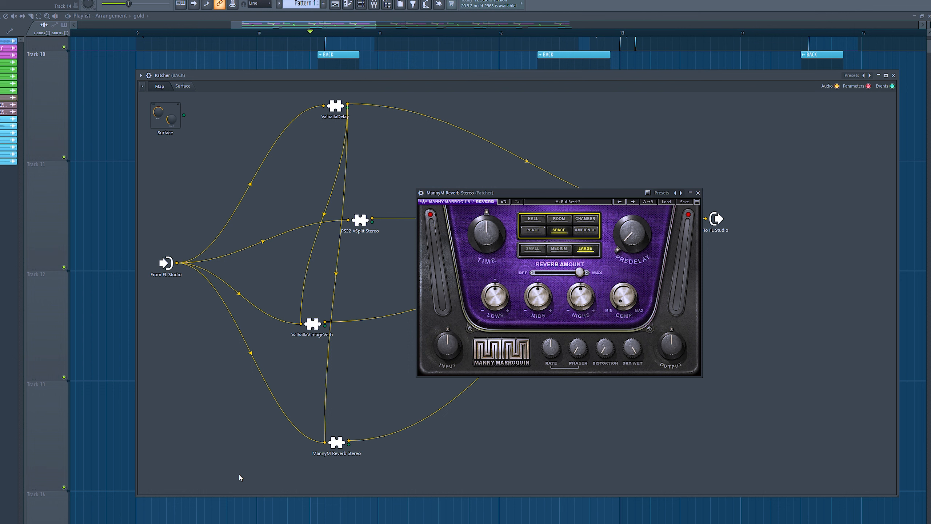
click(698, 193)
click(893, 75)
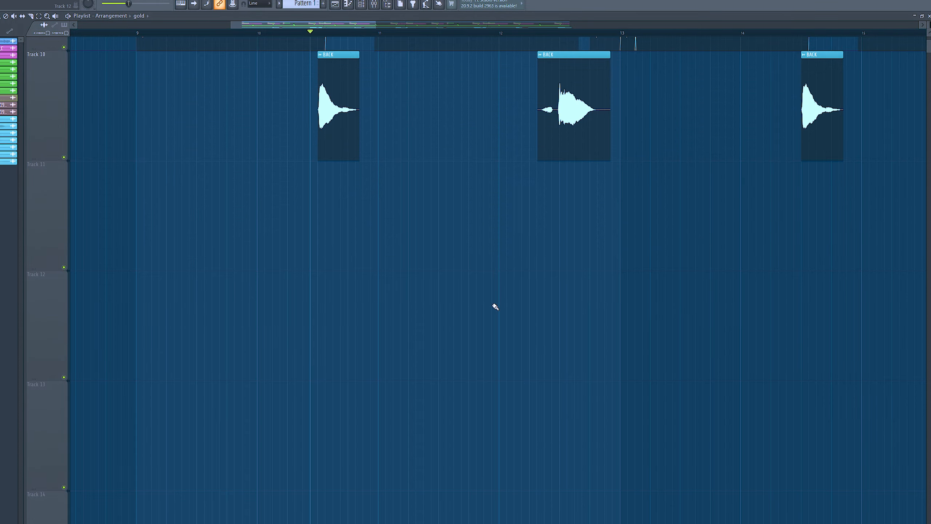
scroll(493, 306, up, 3)
scroll(310, 456, down, 3)
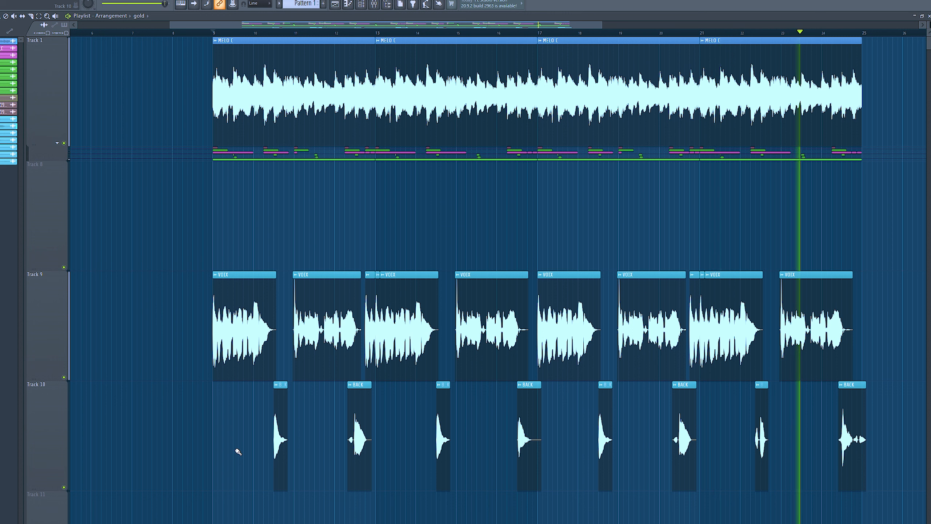
key(space)
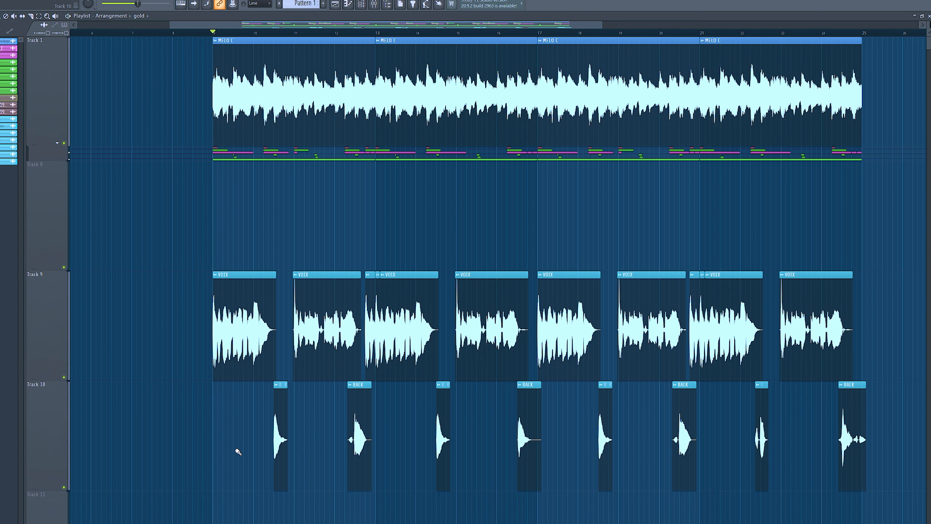